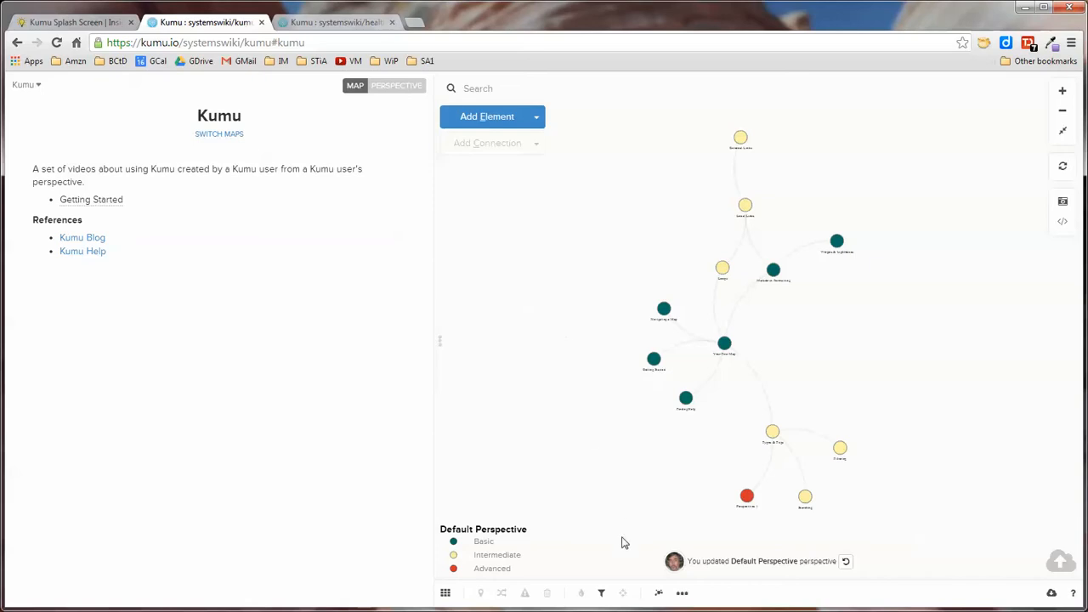
Examine the filter options for elements and connections, both for the map and in the Default Perspective's settings.
click(602, 595)
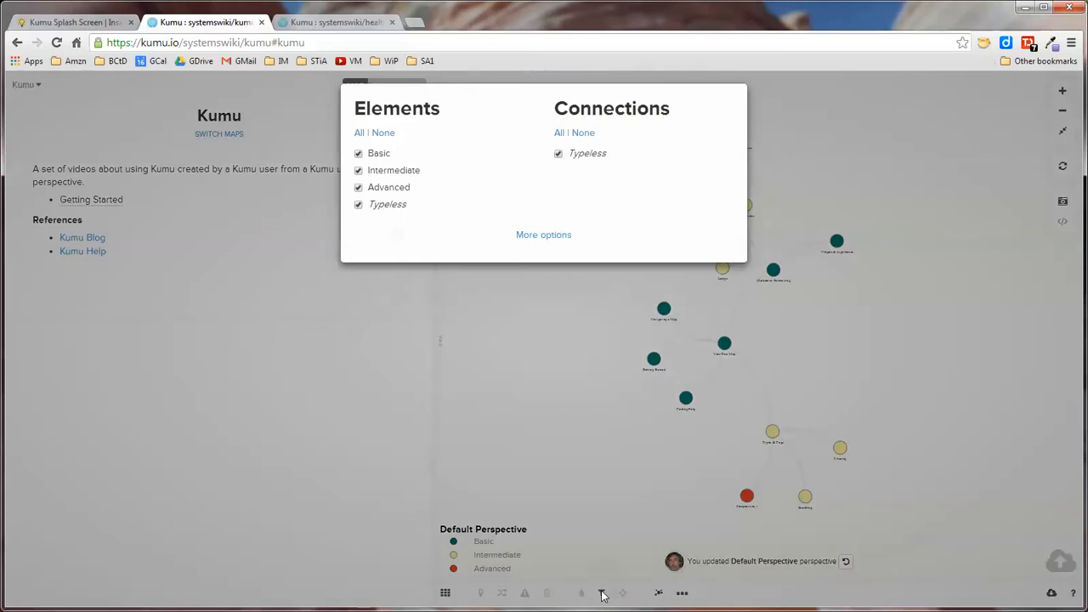
click(559, 376)
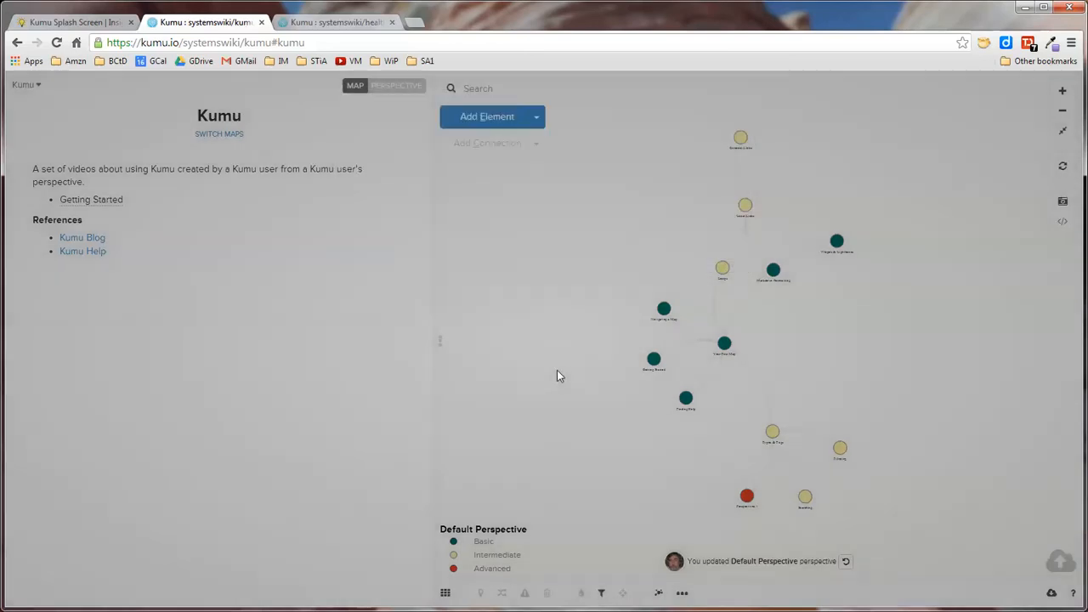
click(386, 89)
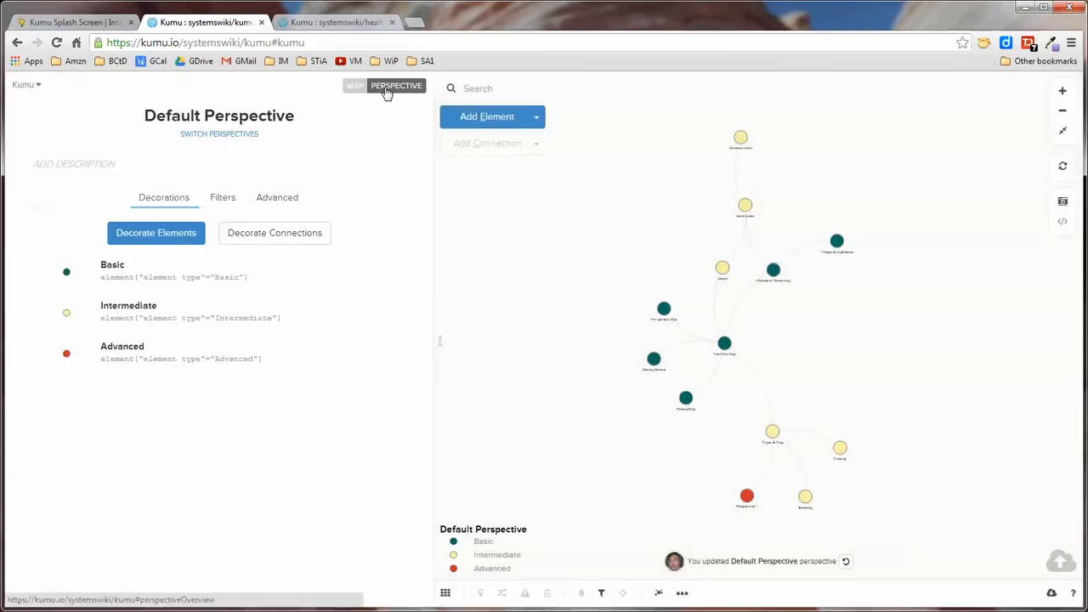
click(225, 199)
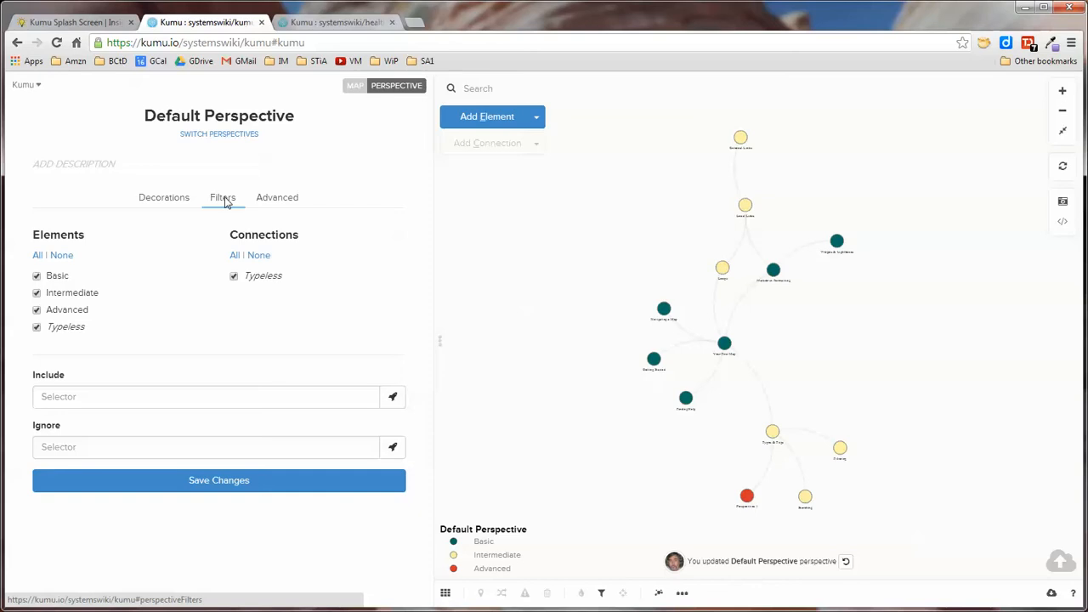
click(175, 201)
click(354, 88)
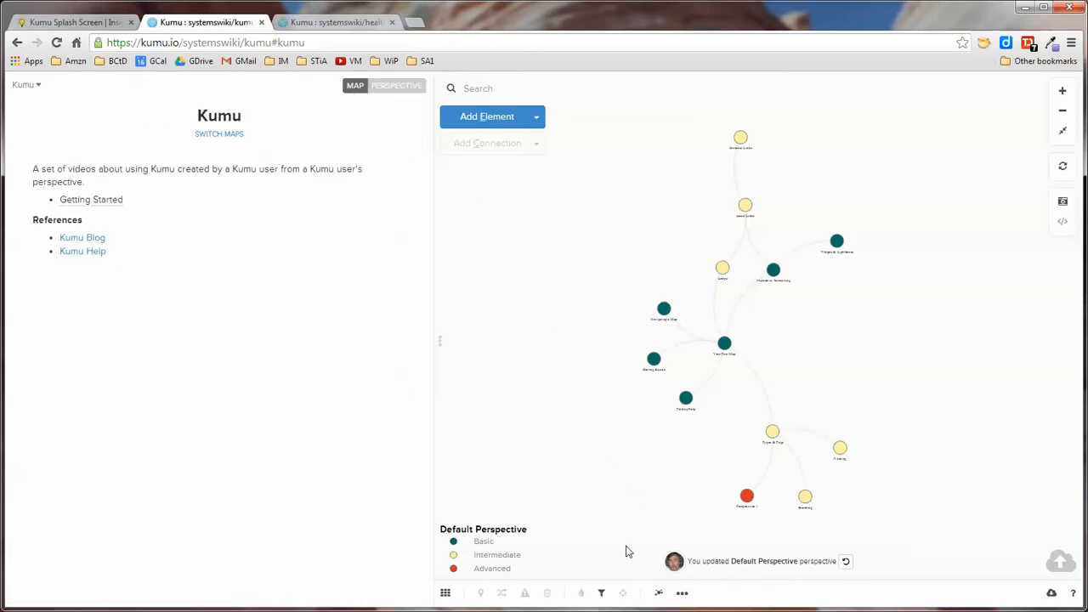
Try out the element type filters on the map, leaving Basic and Advanced hidden with Intermediate and Typeless shown.
click(602, 592)
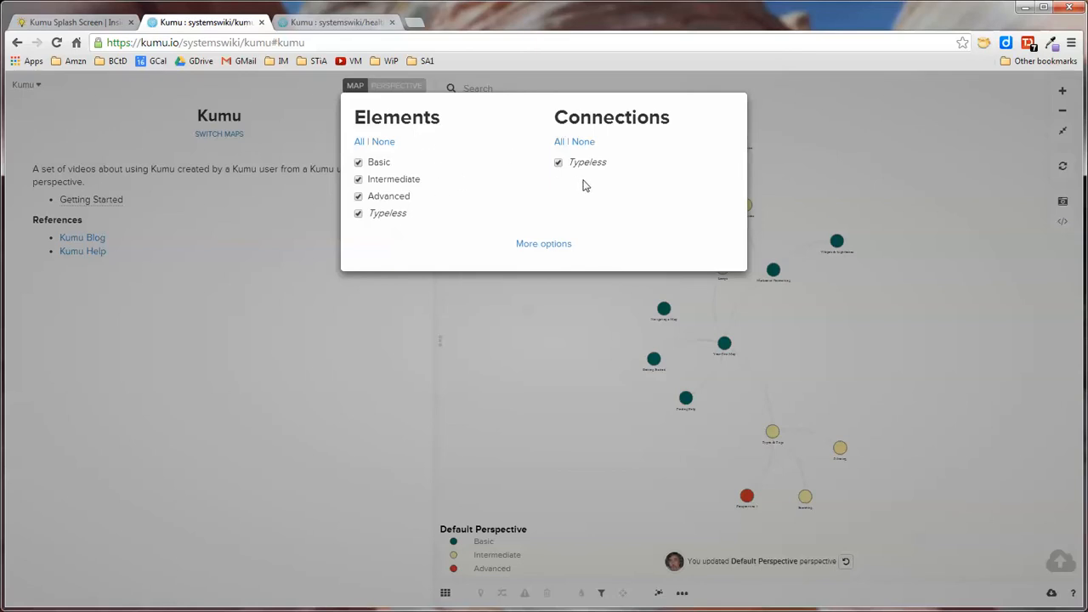
click(359, 180)
click(359, 197)
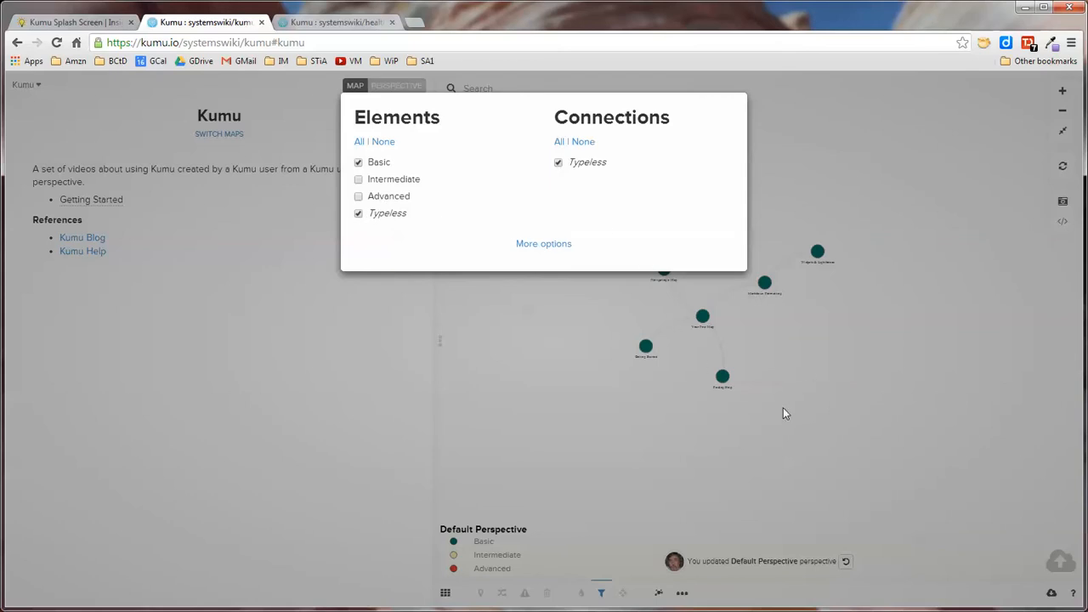
click(359, 179)
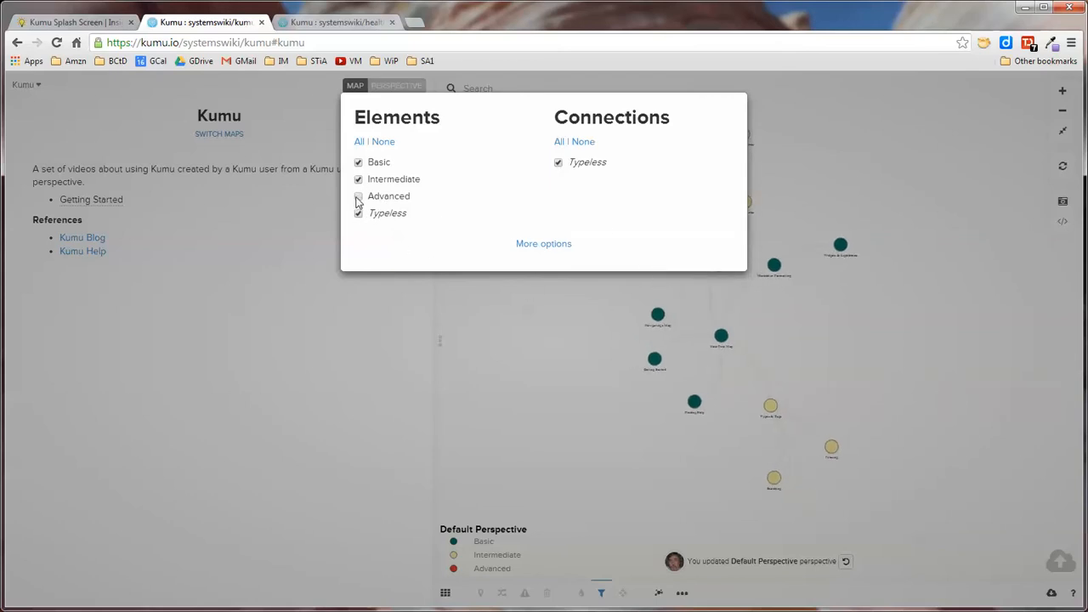
click(358, 197)
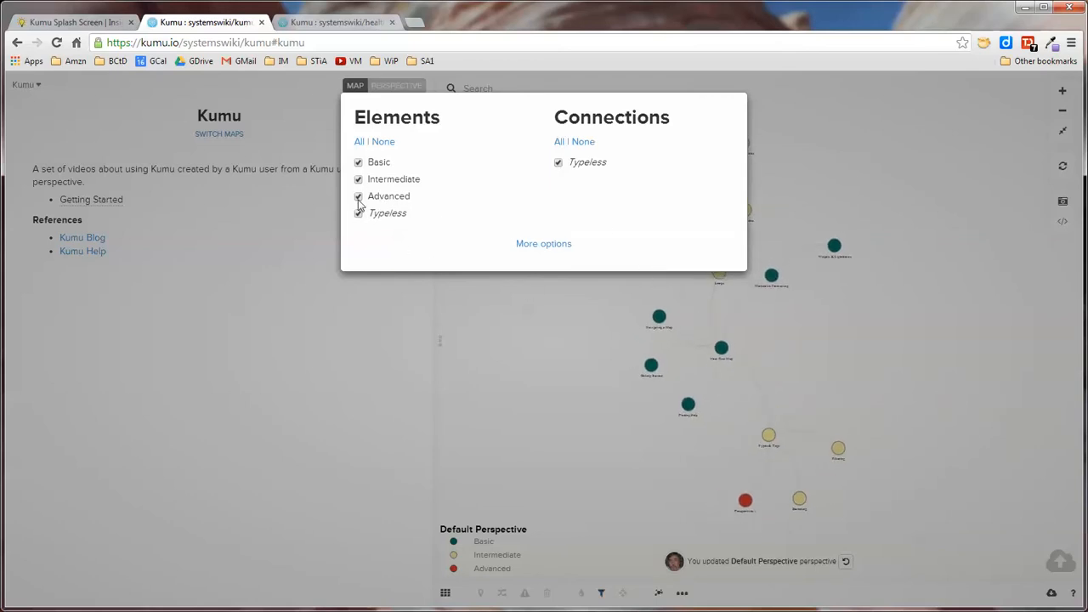
click(358, 196)
click(359, 162)
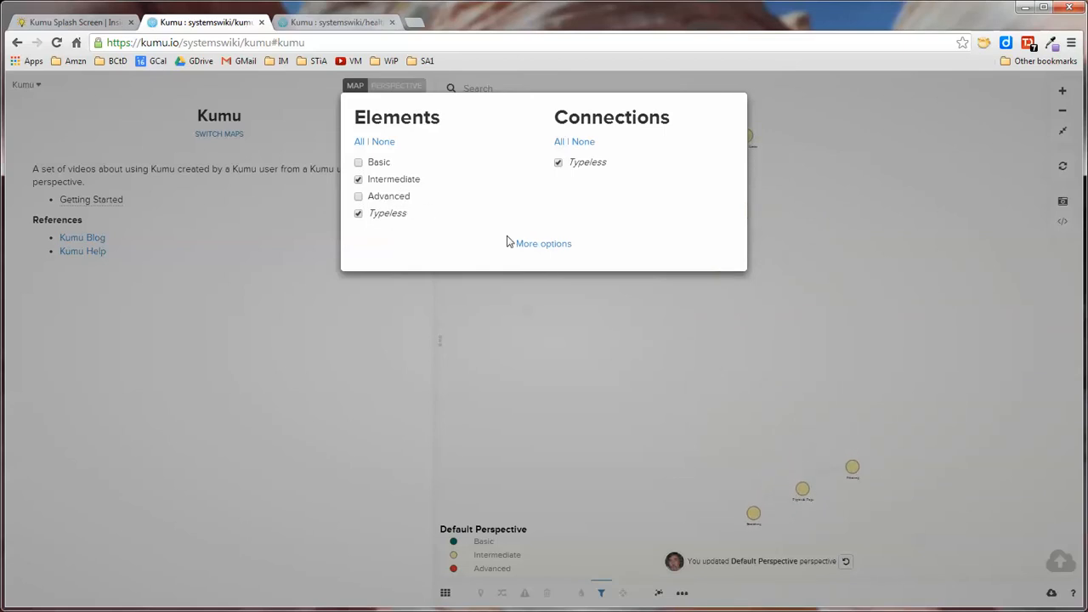
Build an Include selector for the filter that matches elements whose Label is "Perspectives 1".
click(537, 247)
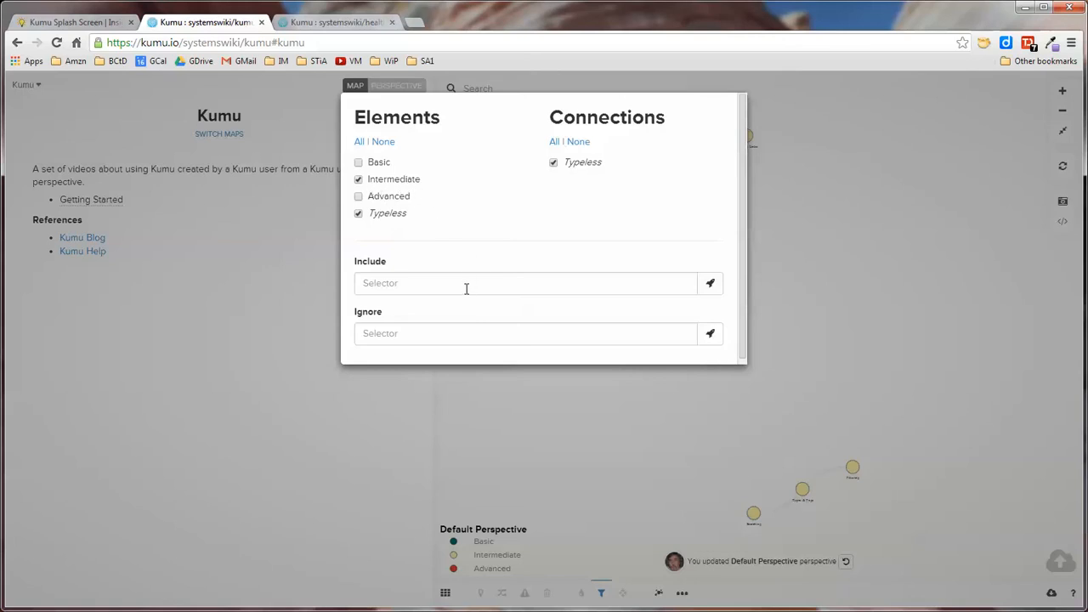
click(711, 283)
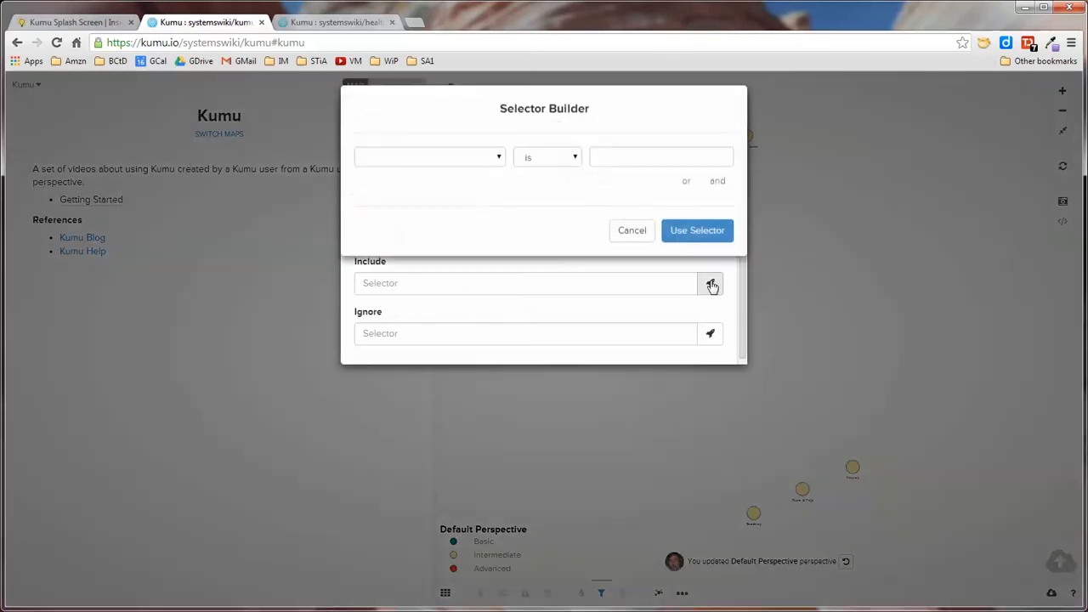
click(498, 165)
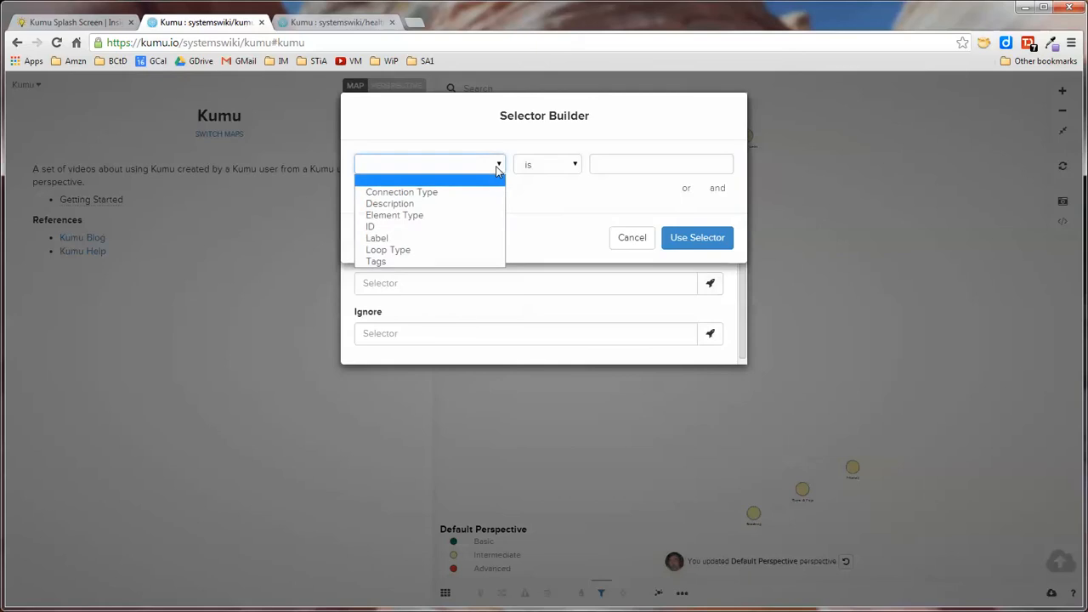
click(407, 242)
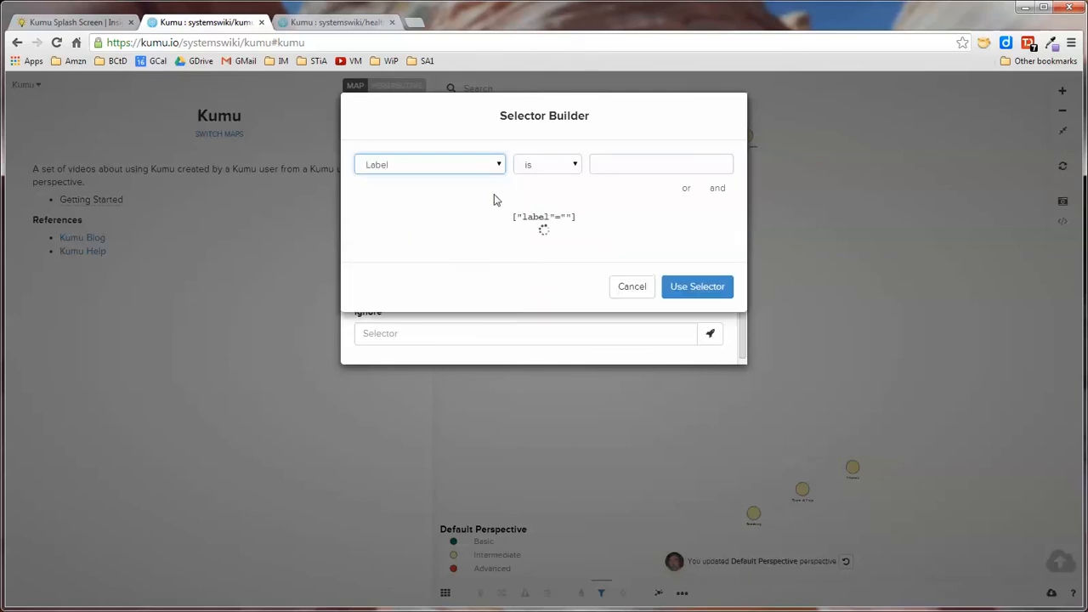
click(612, 167)
text(p)
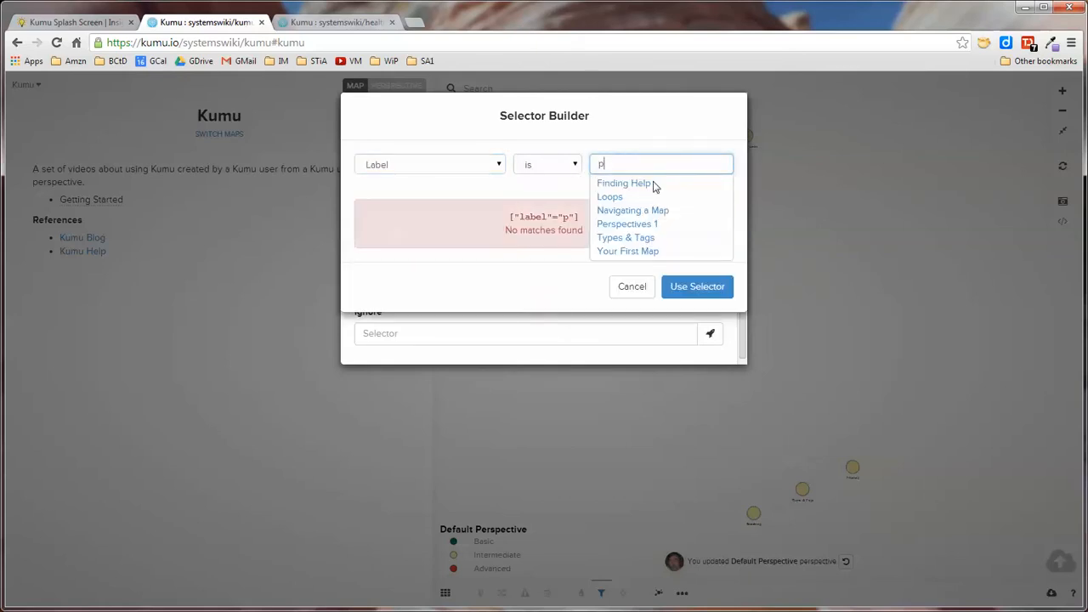
click(642, 224)
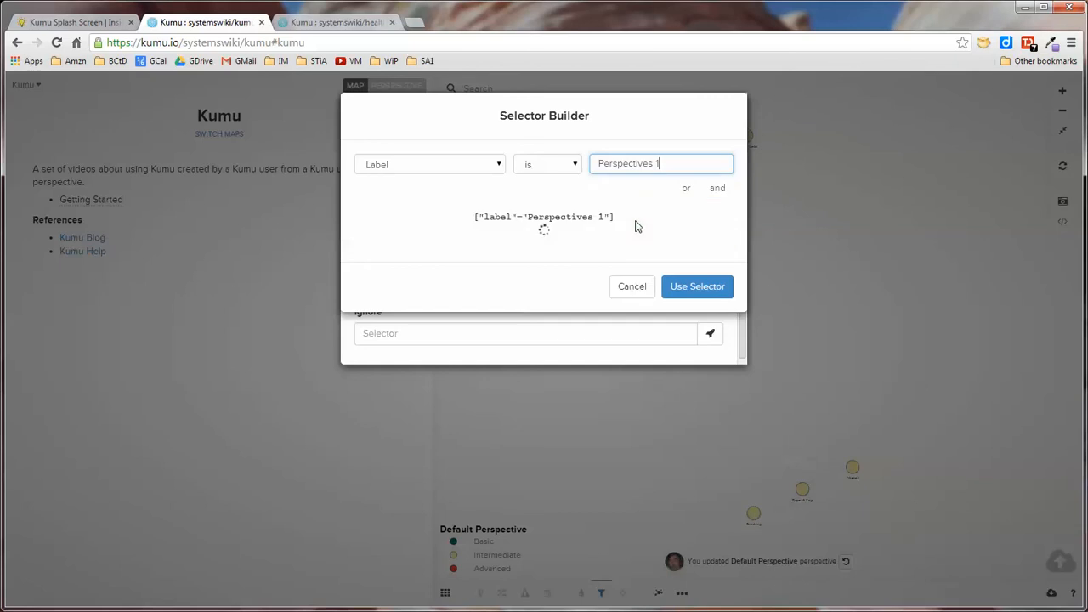
click(692, 287)
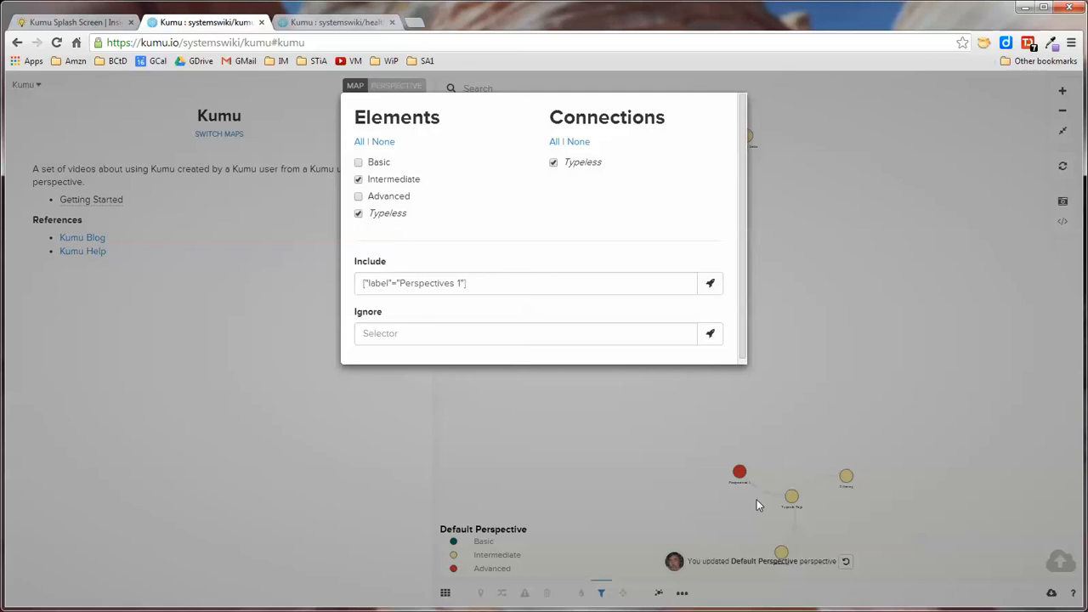
Build an Ignore selector for elements whose Label is "Types & Tags" and close the filter options.
click(711, 336)
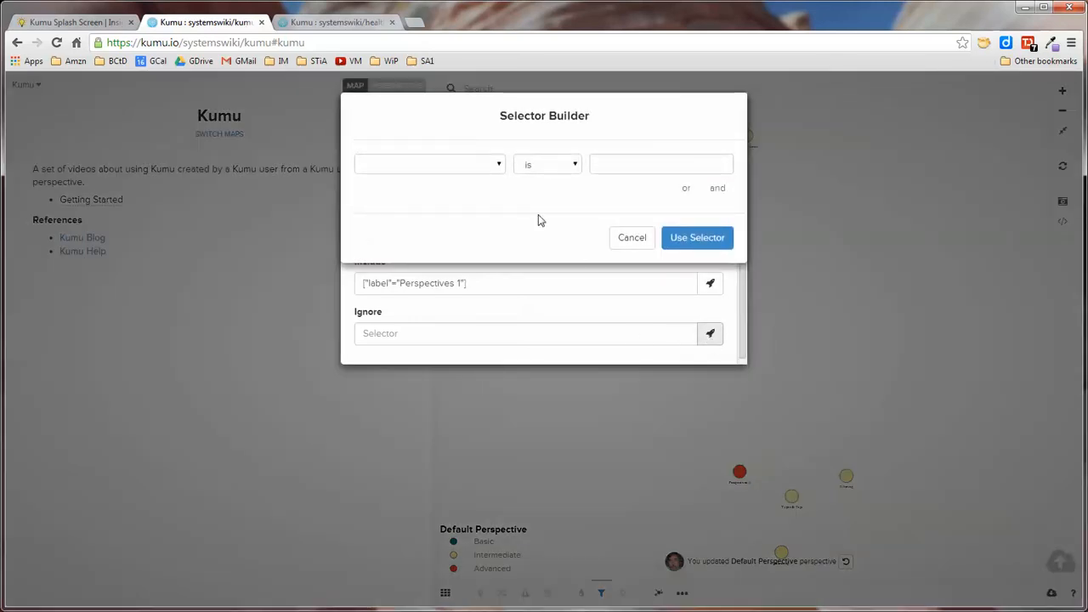
click(498, 171)
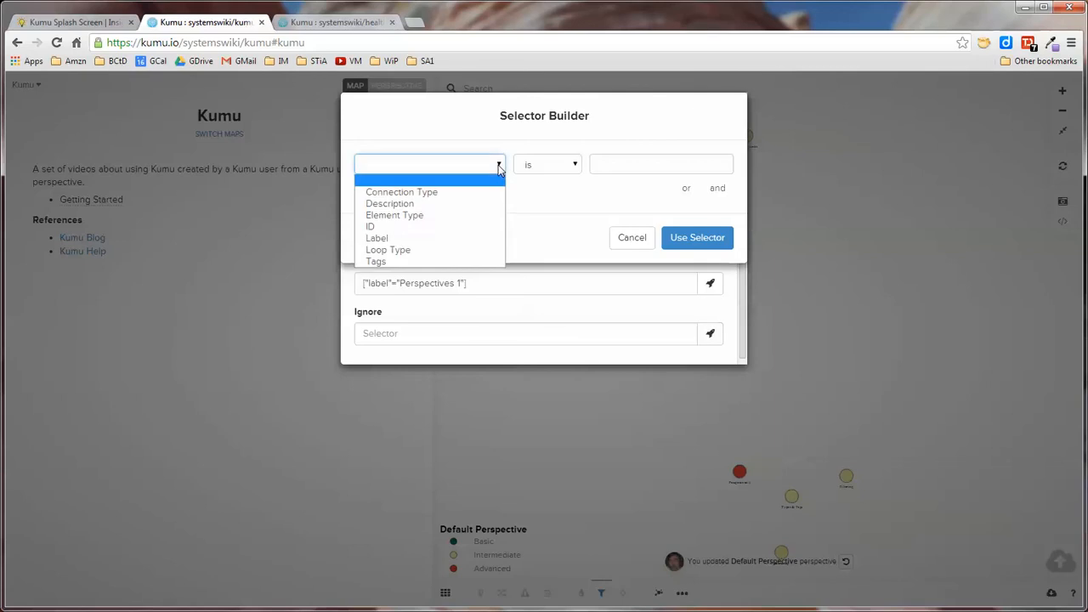
click(432, 243)
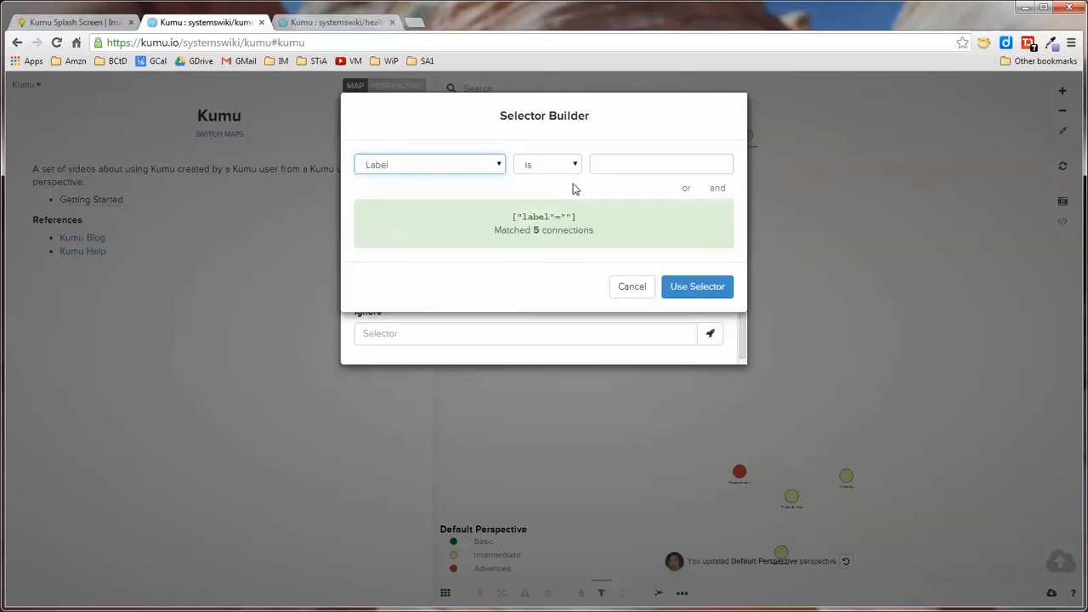
click(608, 166)
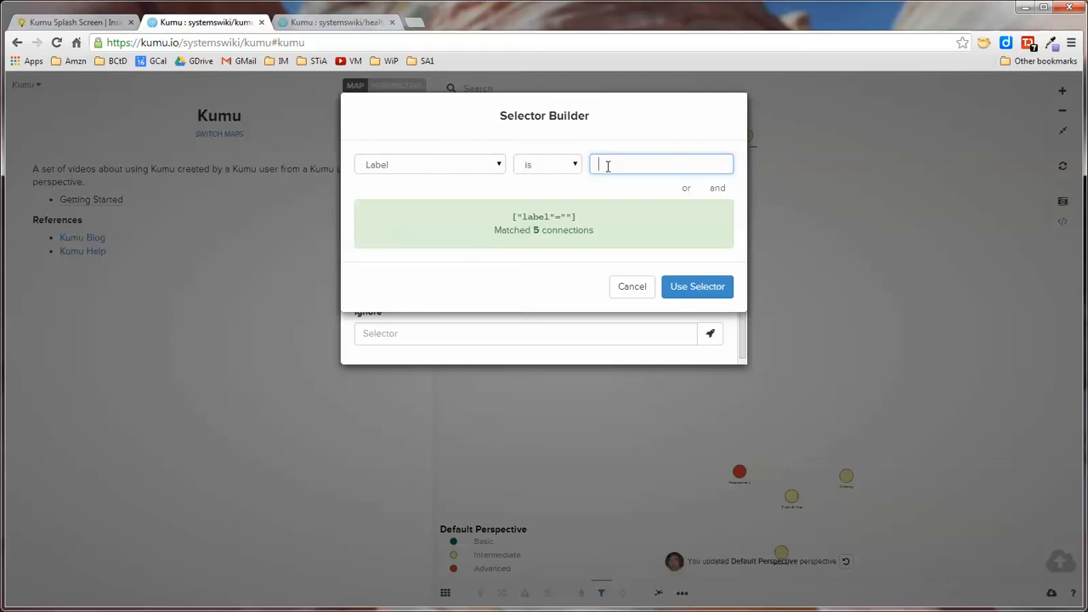
text(t)
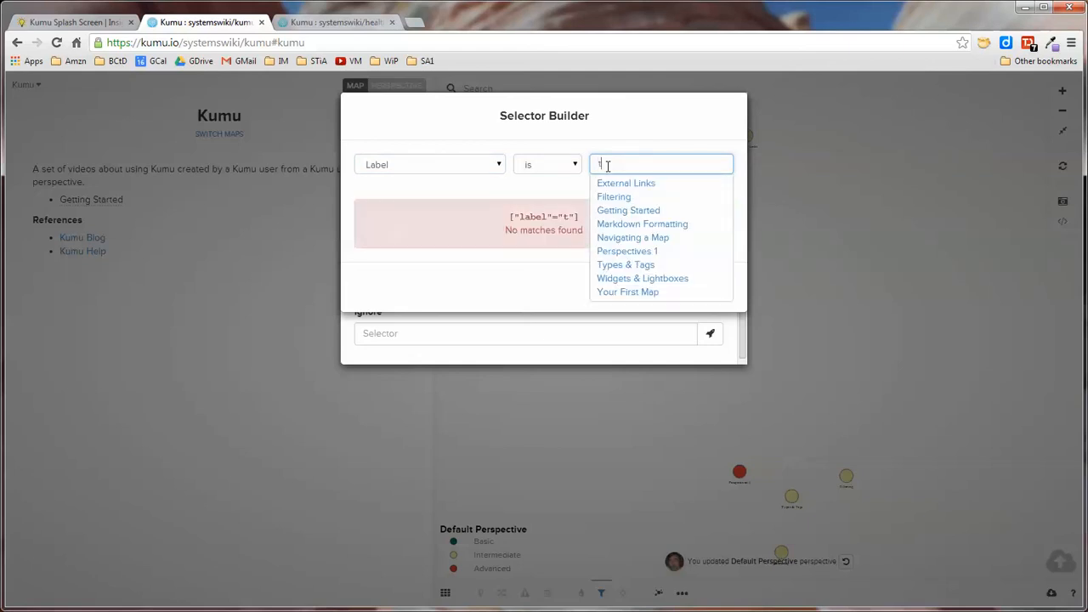
click(636, 265)
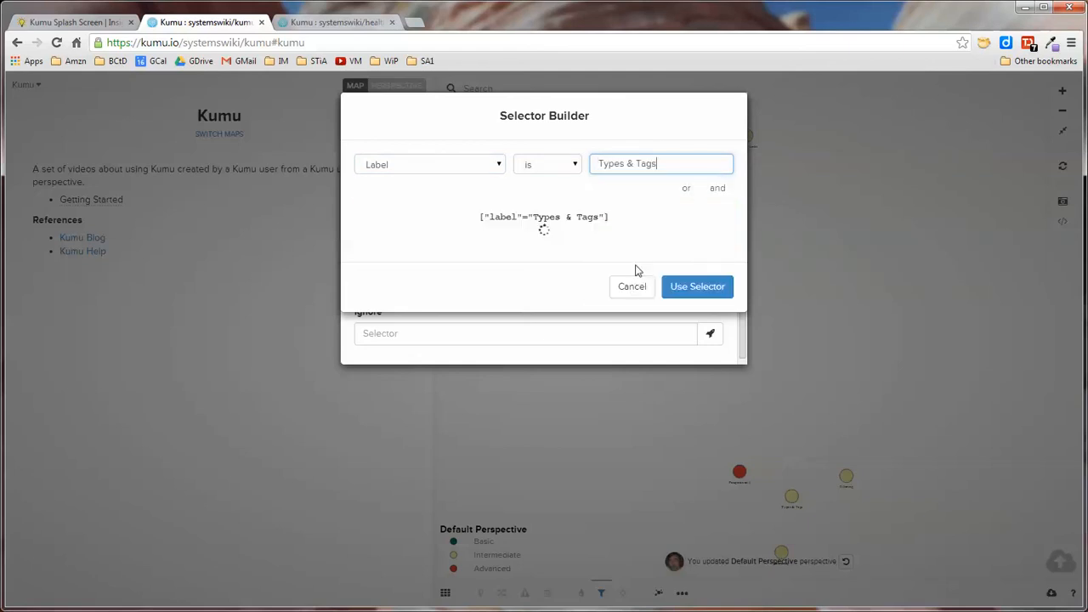
click(695, 287)
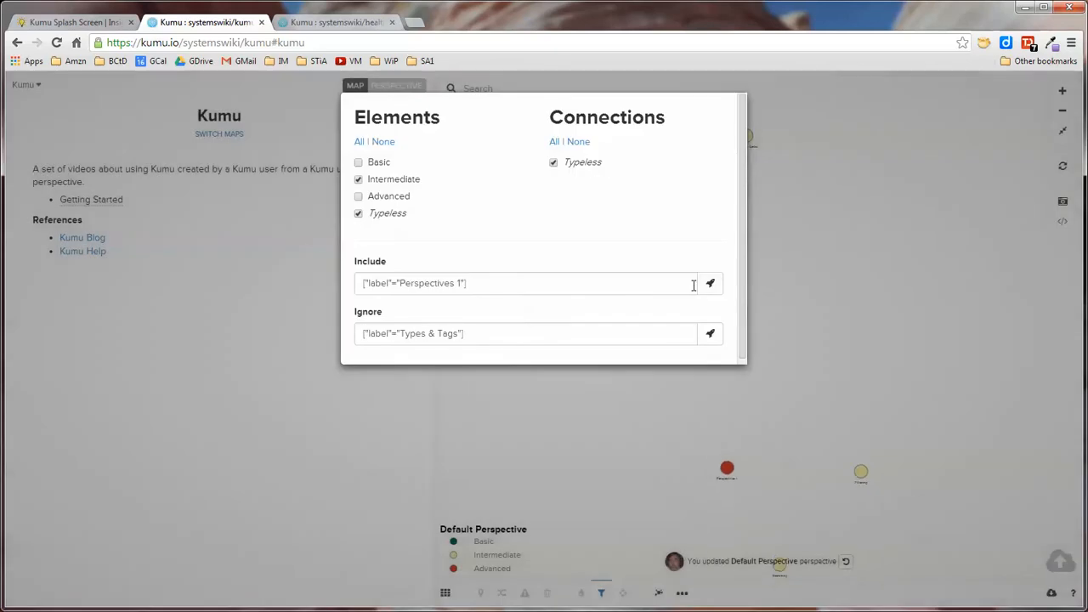
click(808, 291)
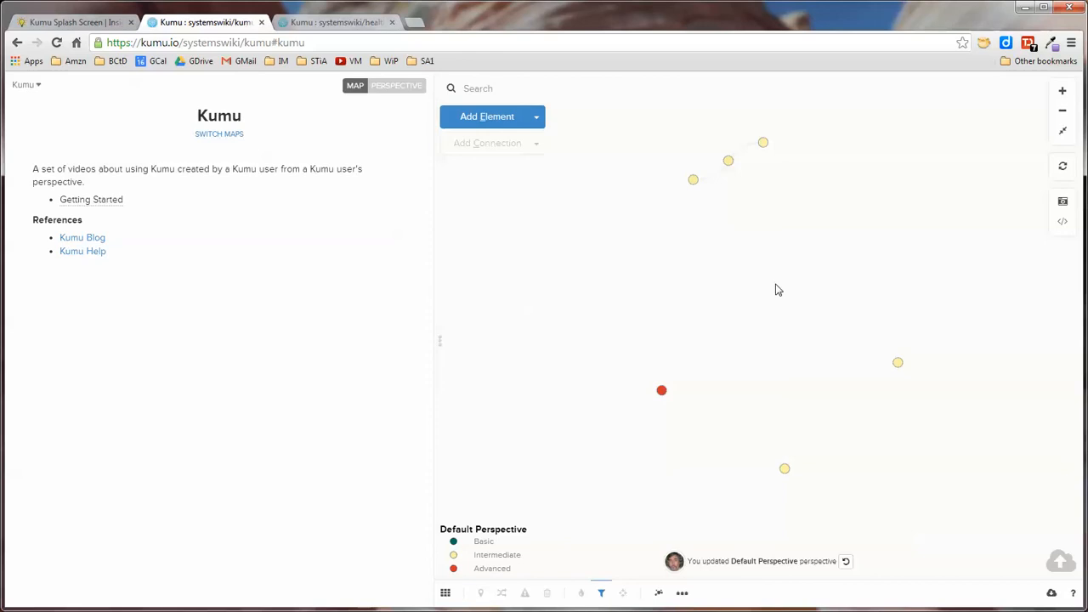
click(405, 89)
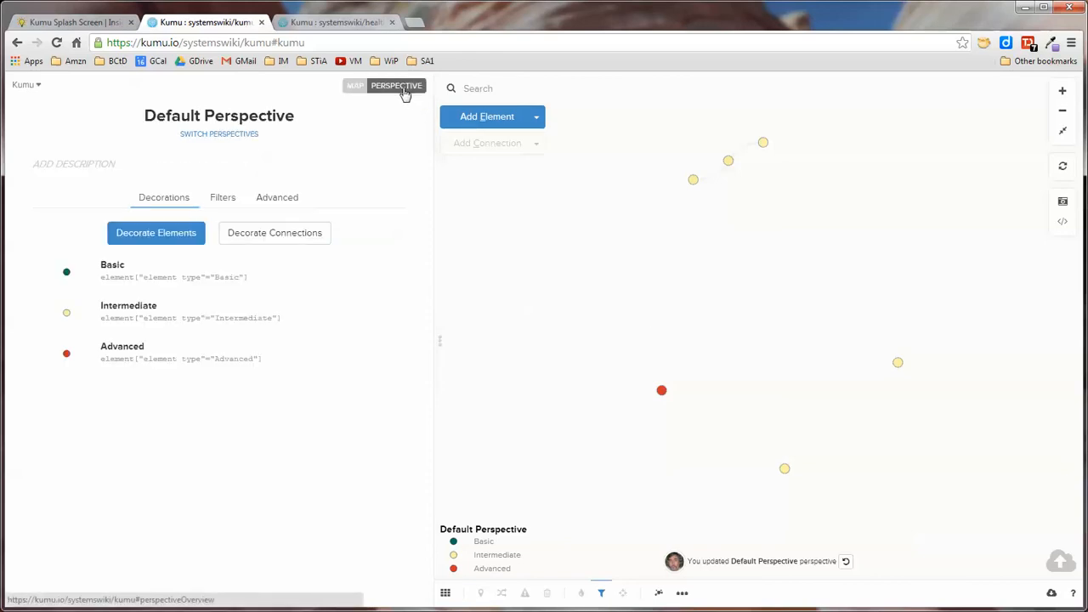
click(282, 199)
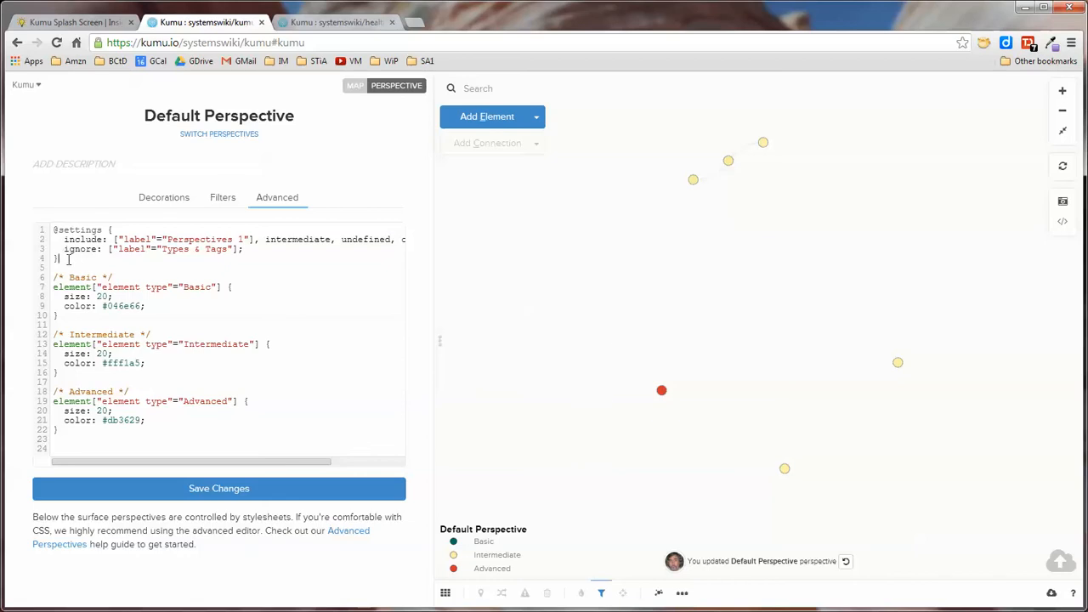
drag(68, 261, 47, 232)
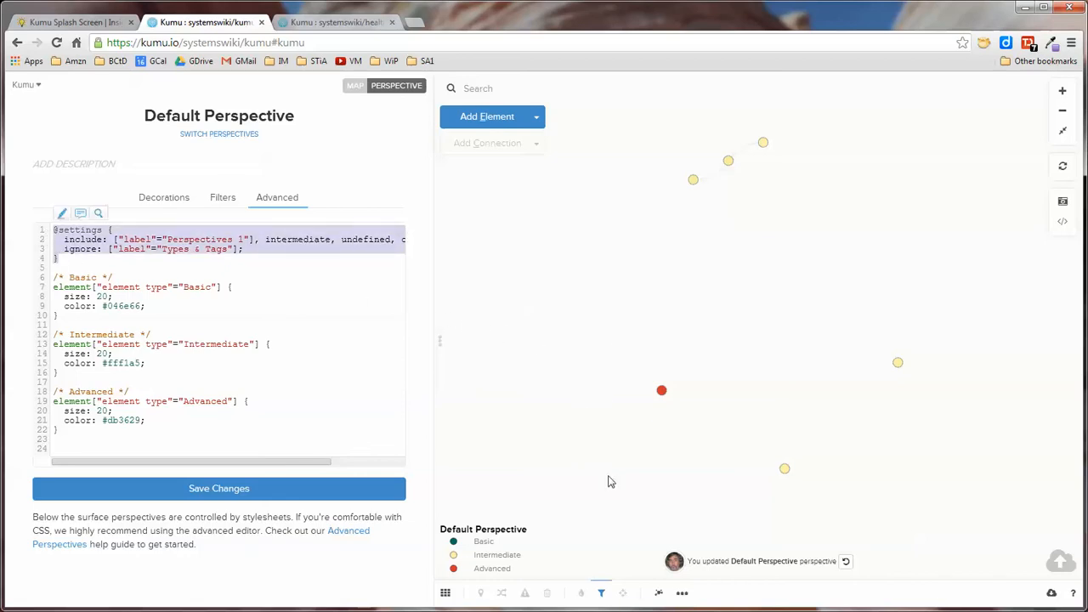
Clear the Include selector in the map's filter options and close them.
click(602, 593)
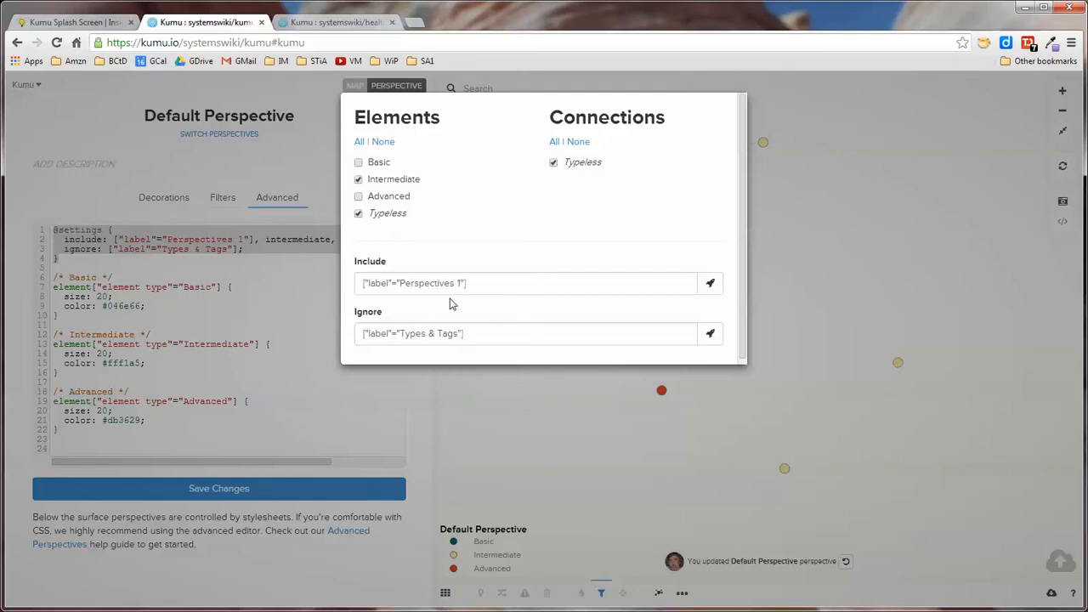
drag(488, 285, 349, 284)
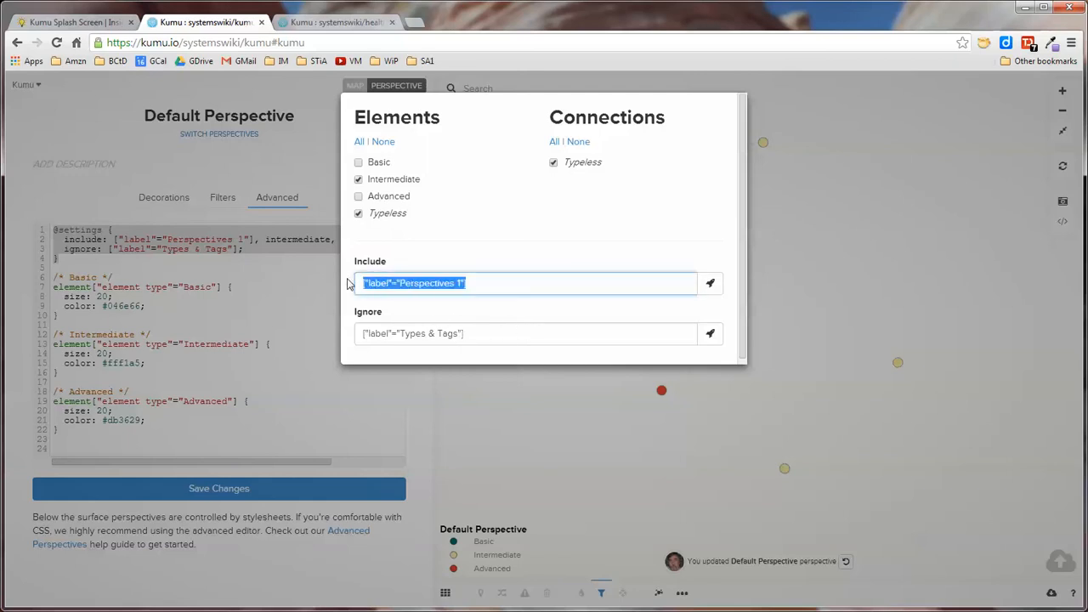
key(BackSpace)
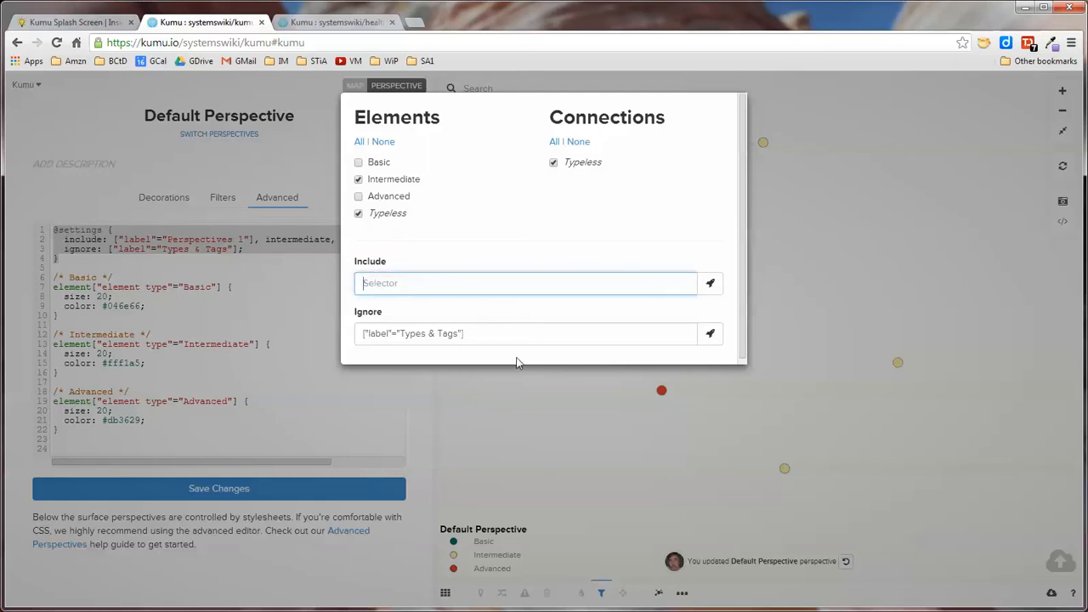
click(568, 404)
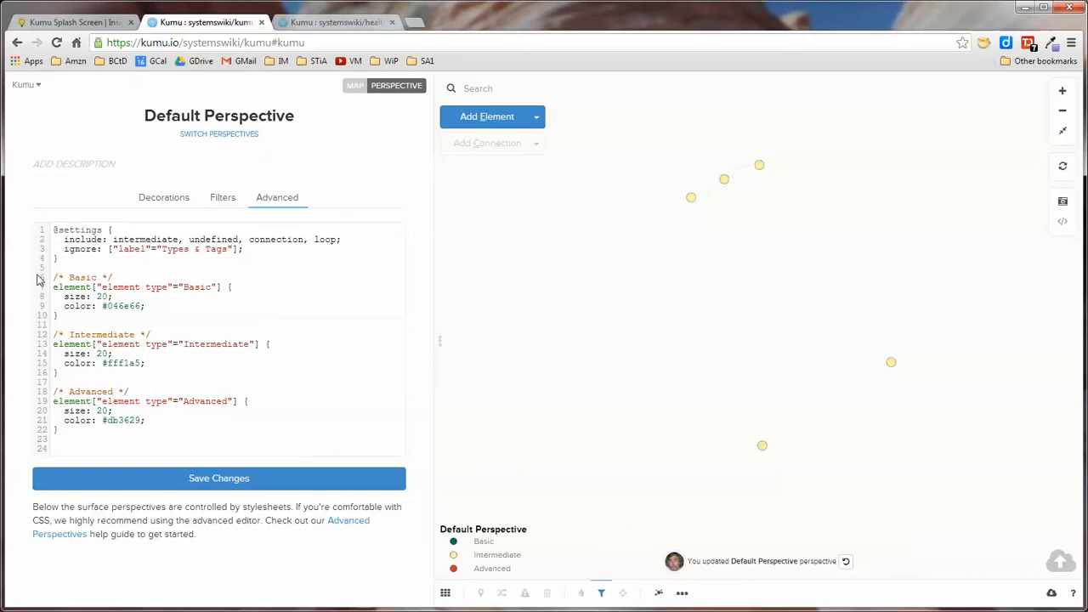
drag(60, 258, 41, 229)
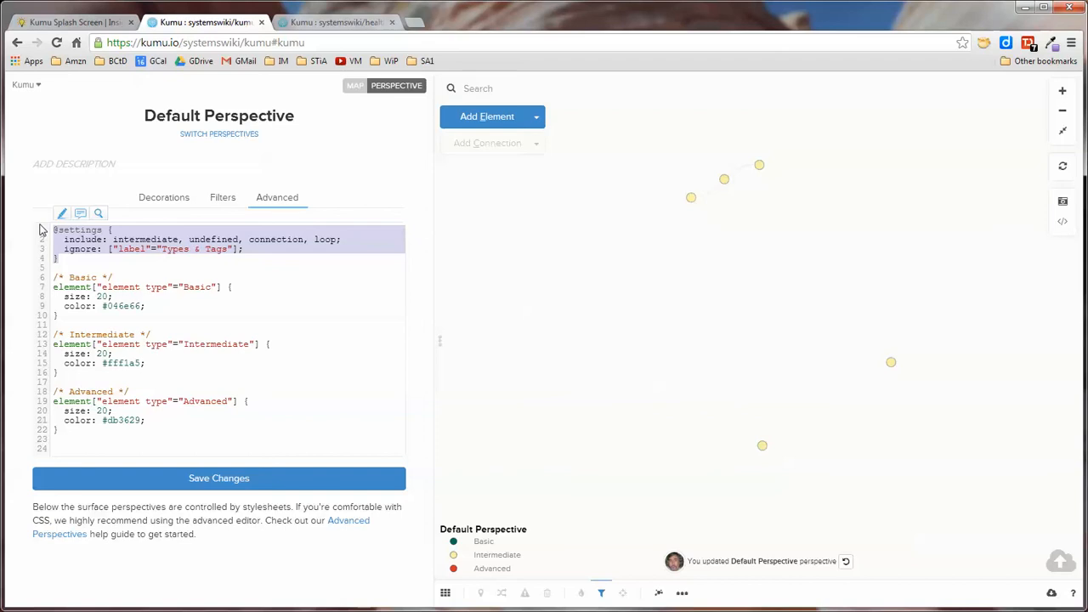
key(Delete)
key(Delete)
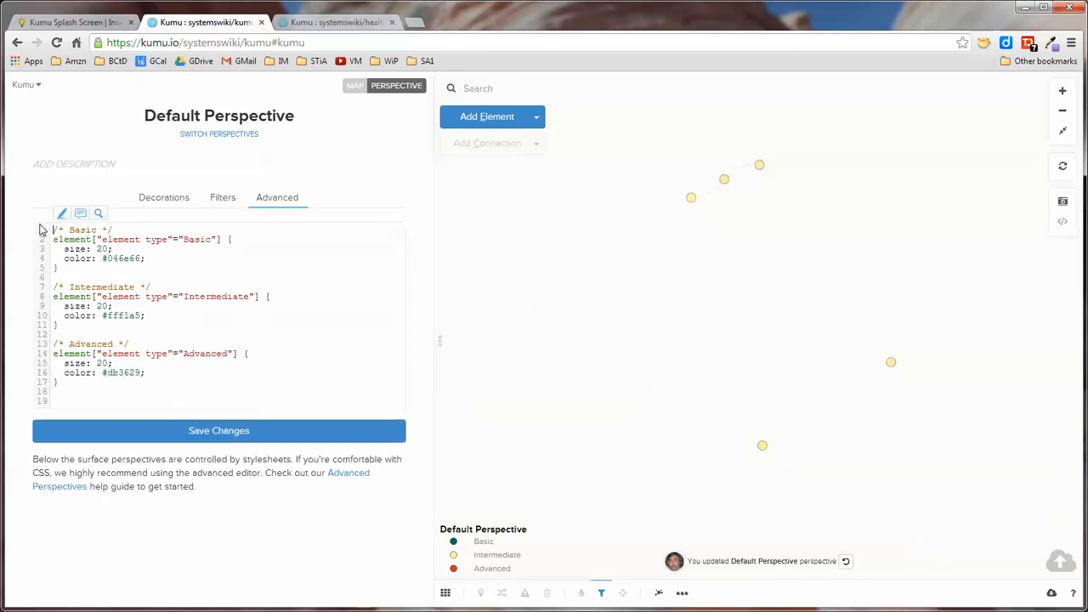
click(182, 436)
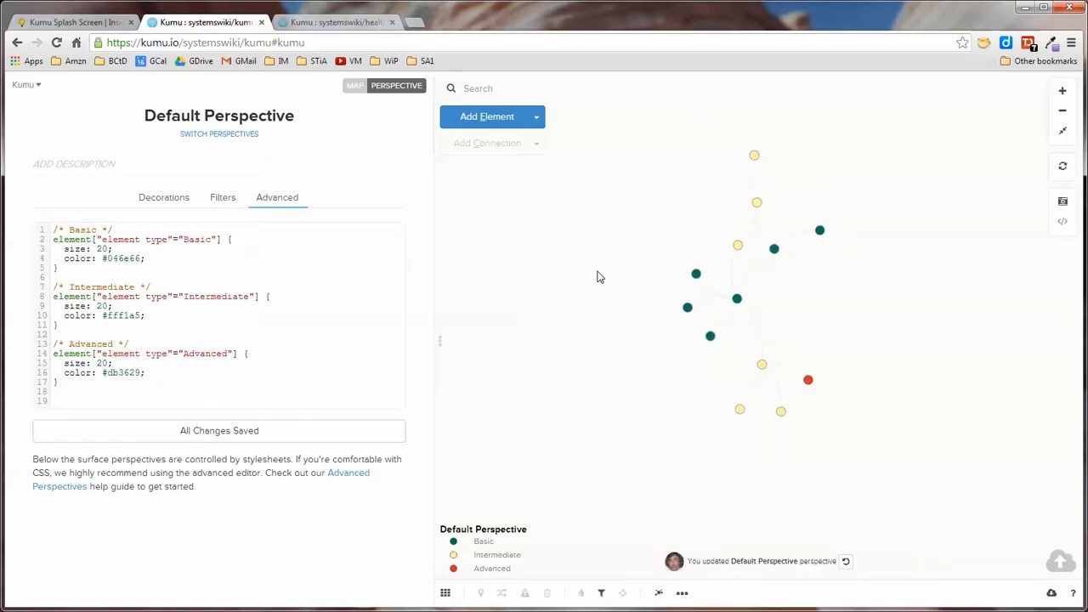
Switch to the Health & Health Care map and filter out the people, service, ability, resource and governance element types.
click(315, 23)
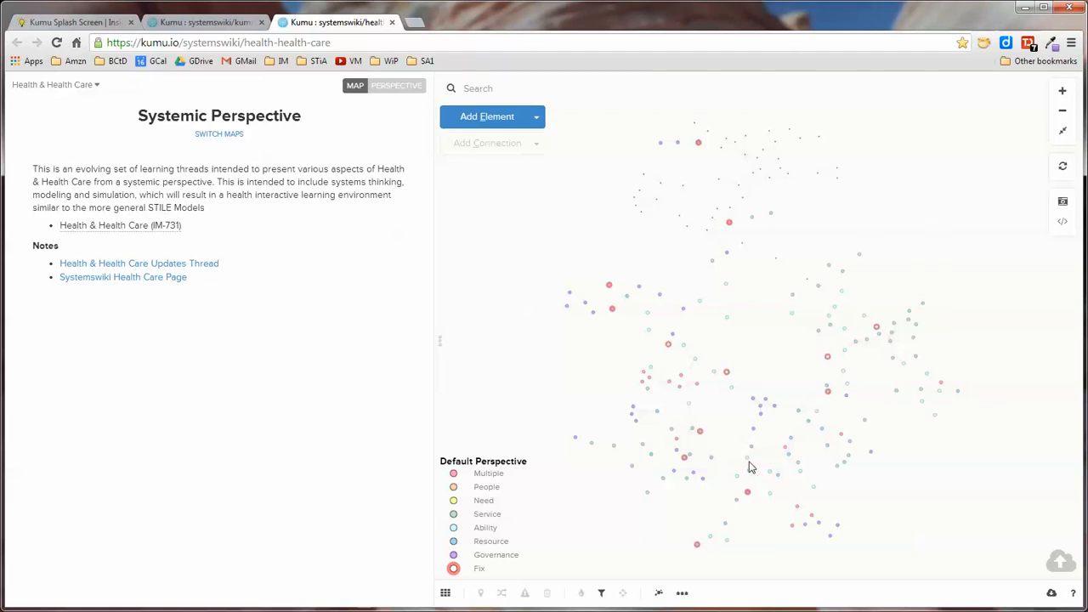
click(600, 594)
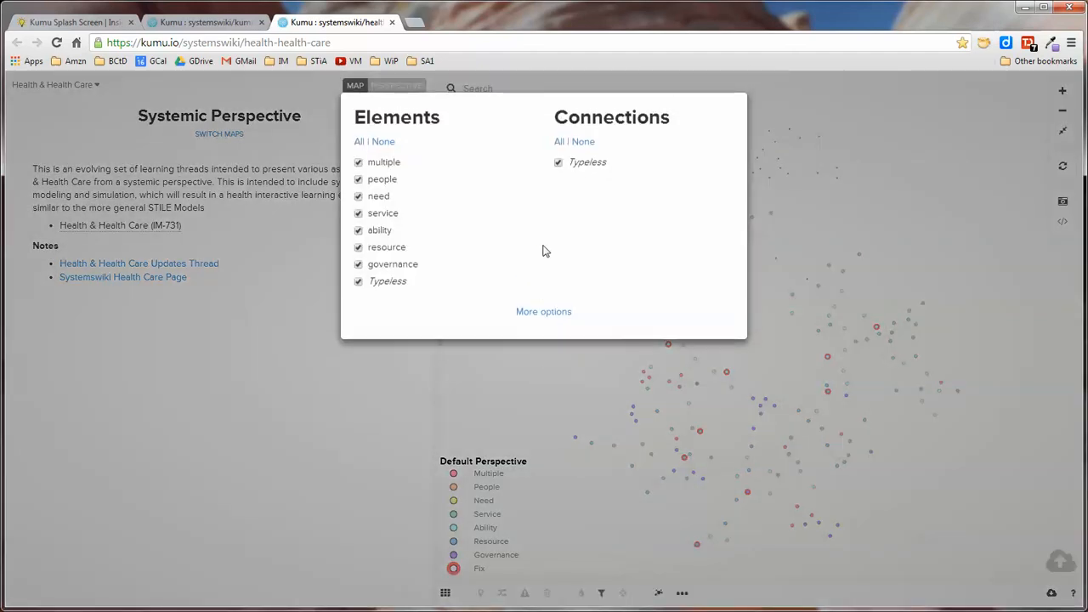
click(358, 181)
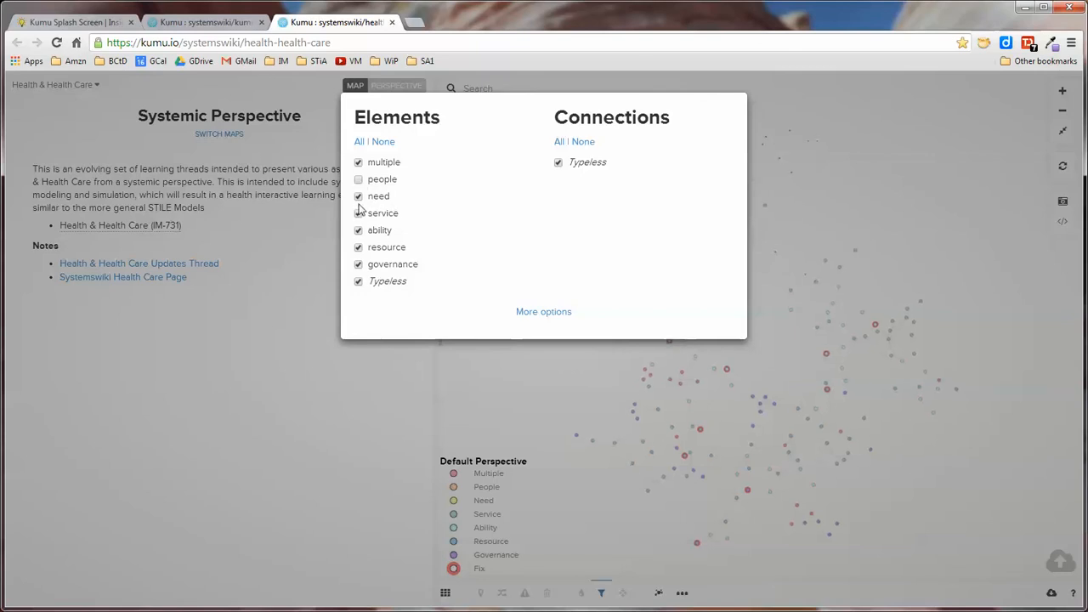
click(359, 231)
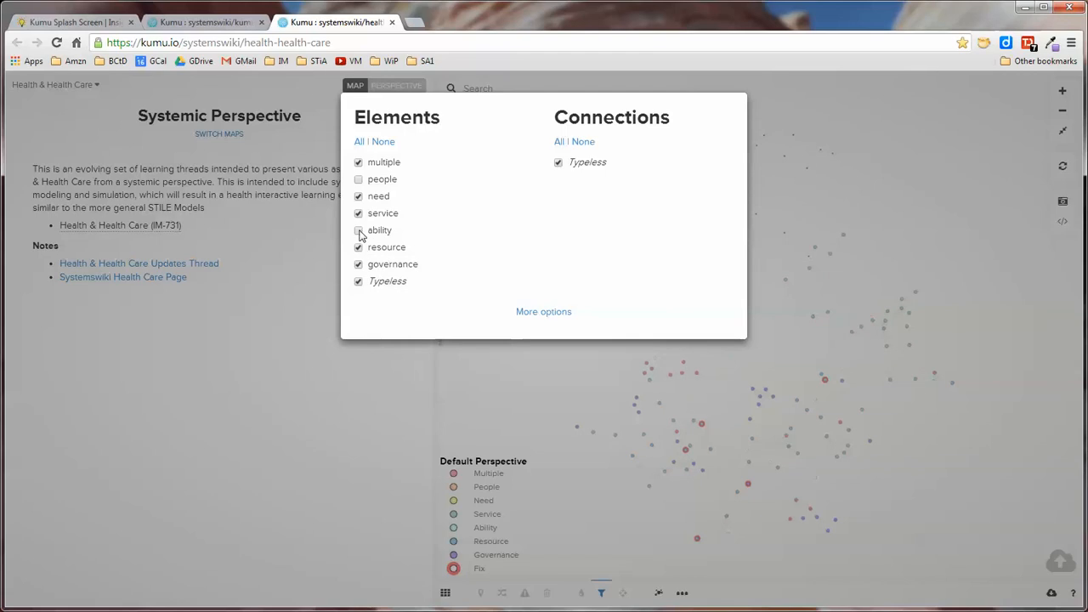
click(359, 266)
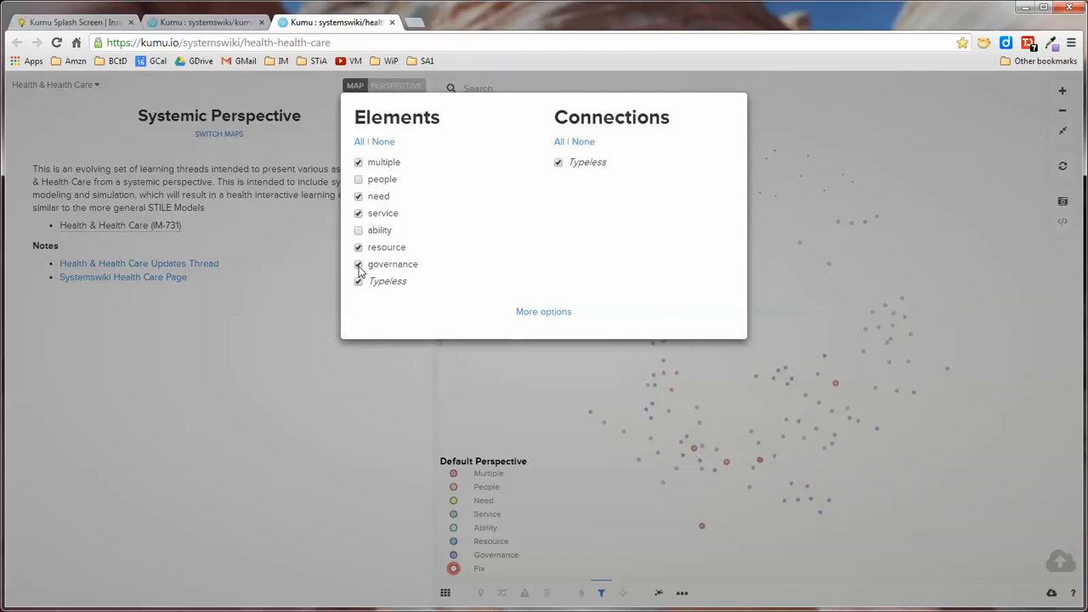
click(359, 248)
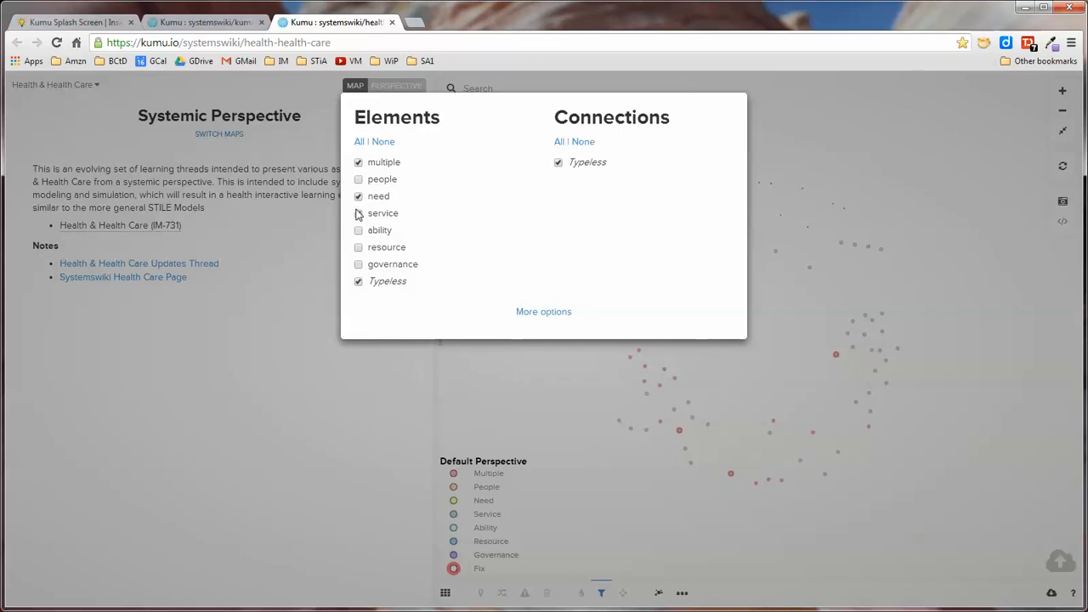
click(358, 214)
click(627, 448)
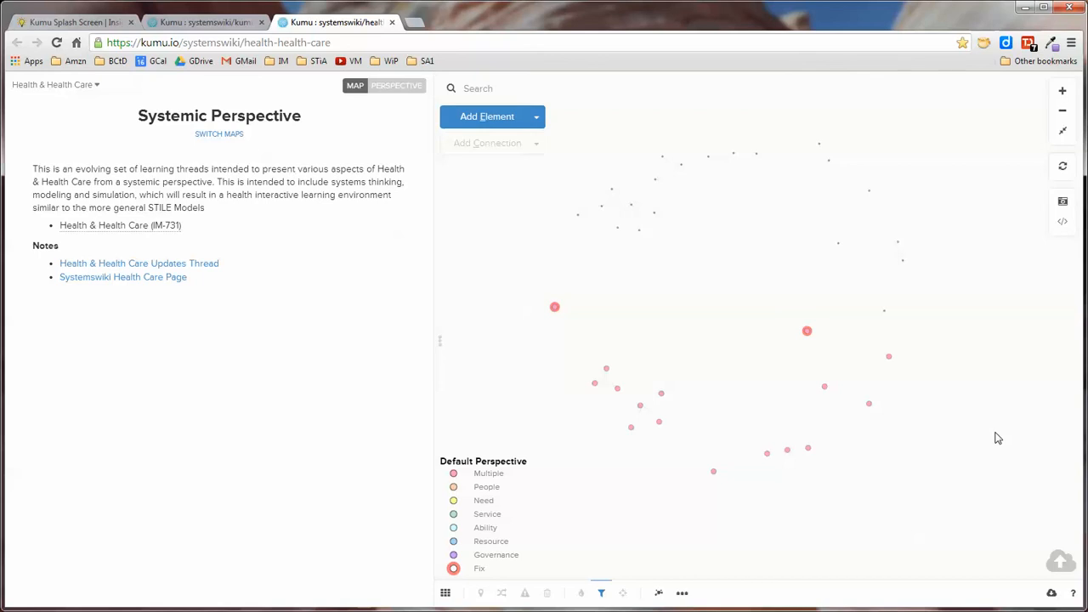
Delete the filter settings block at the start of the Default Perspective's advanced stylesheet and save the changes.
click(397, 88)
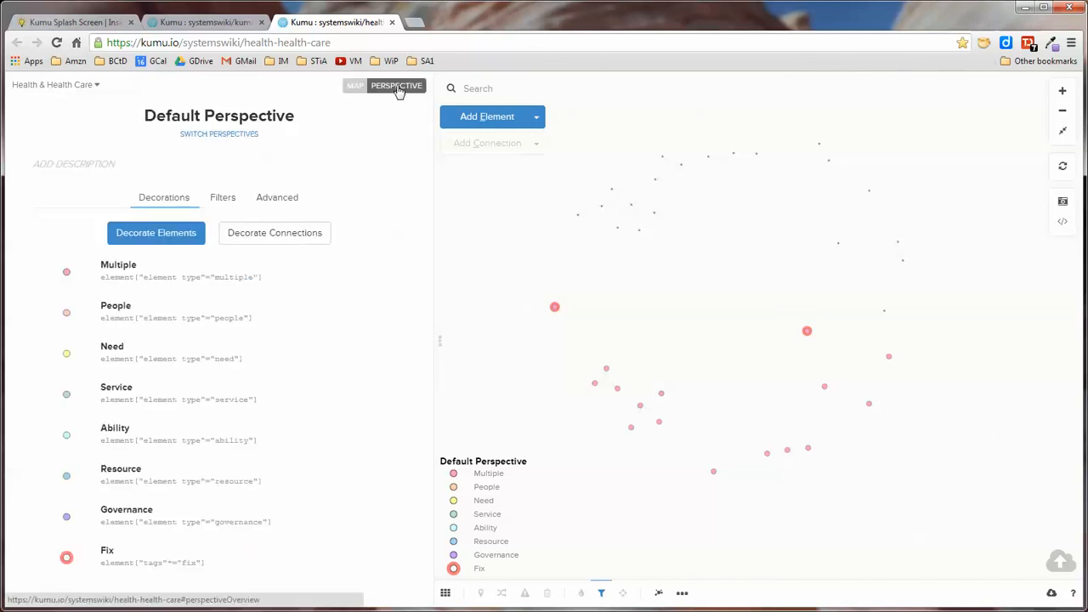
click(288, 200)
drag(61, 260, 42, 228)
key(Delete)
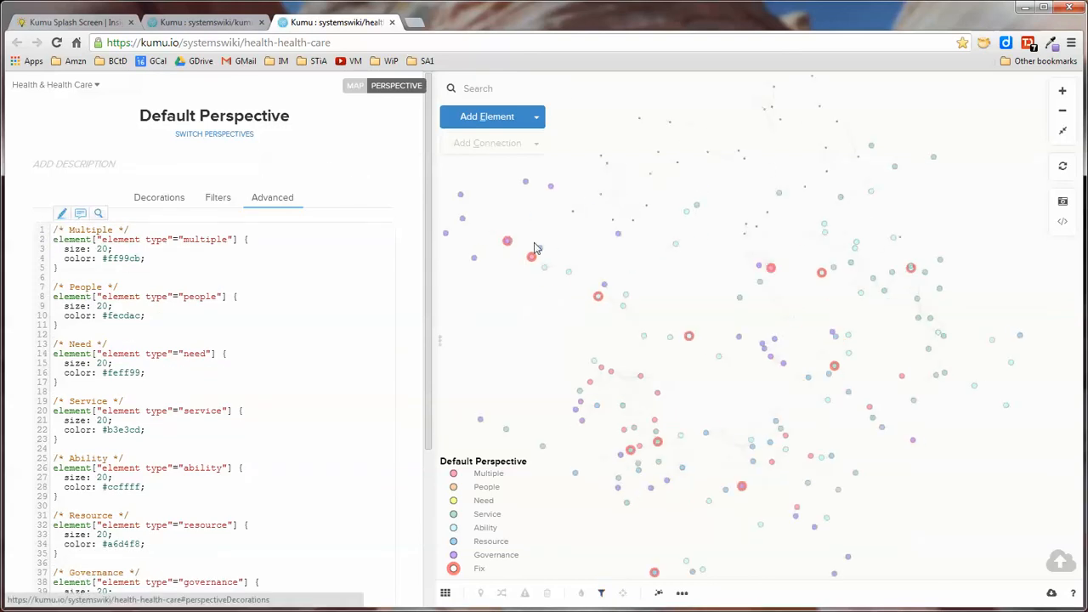
scroll(406, 456, down, 3)
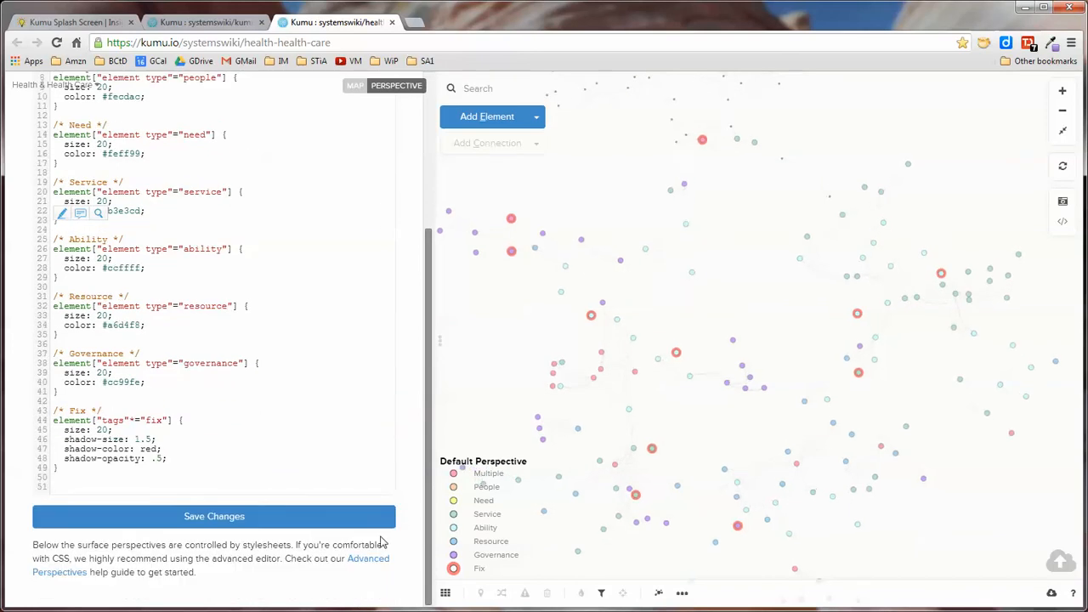
click(266, 516)
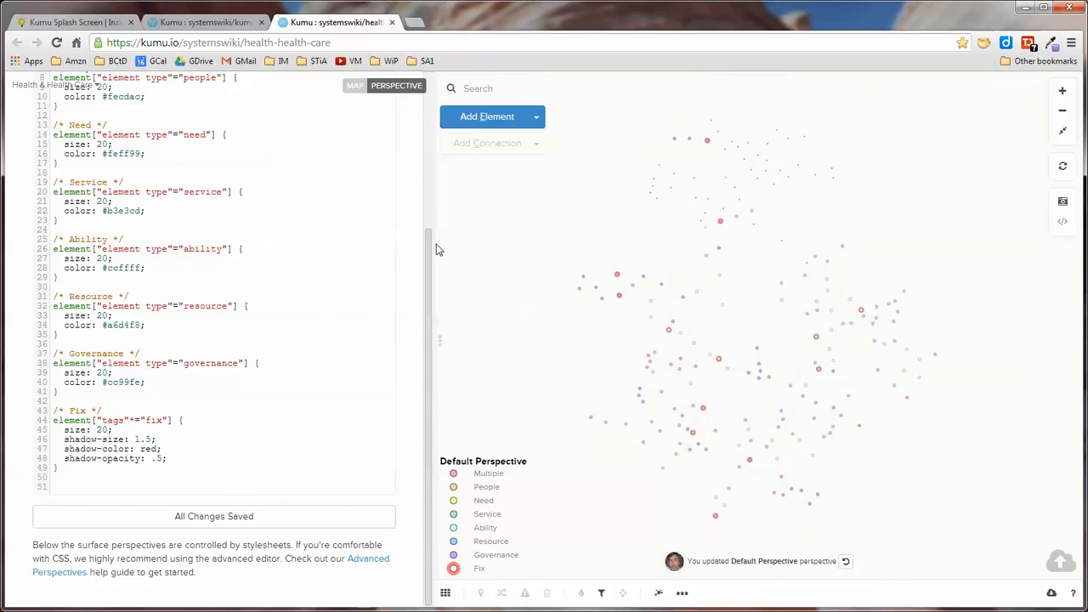
drag(429, 256, 424, 91)
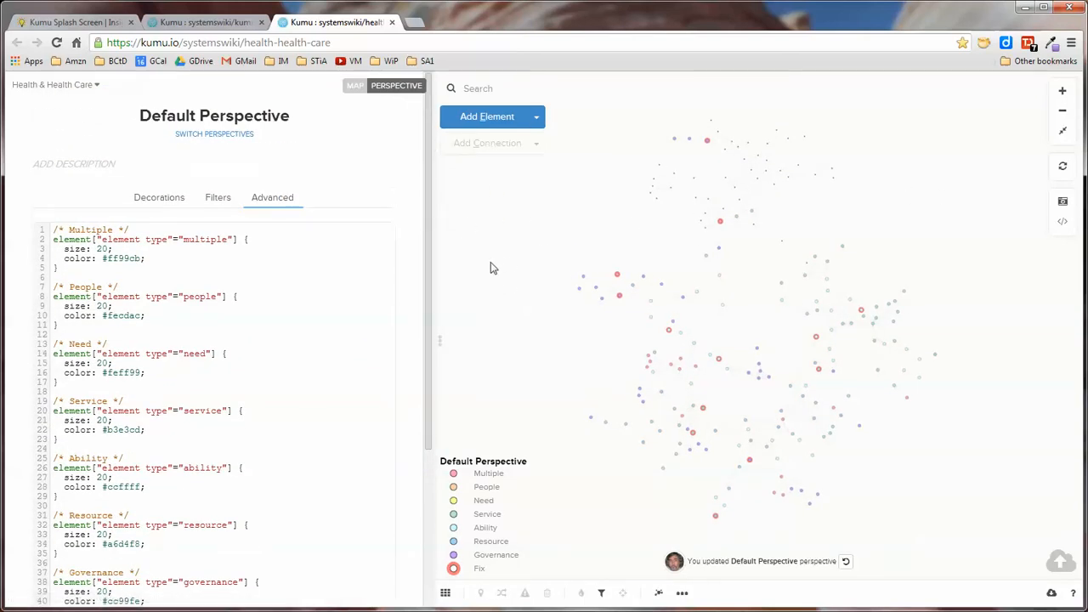